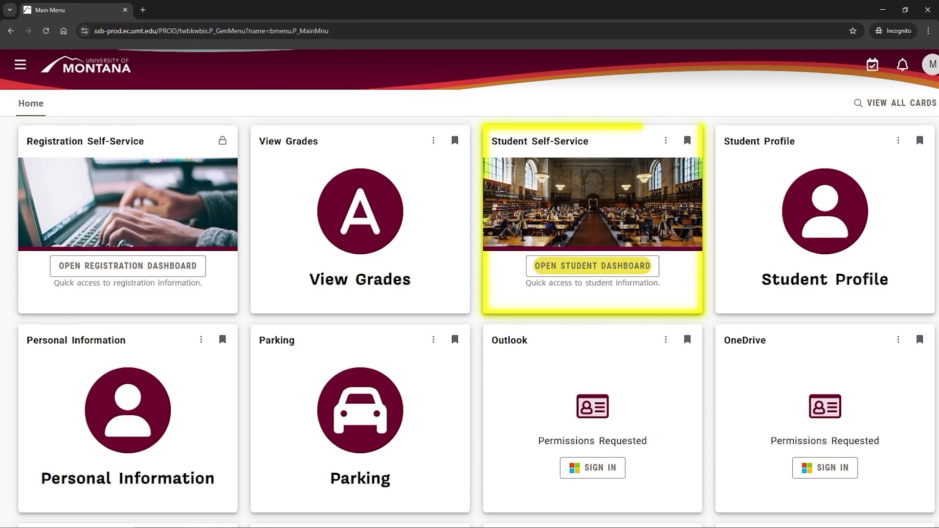
Open the student dashboard's degree audit and review the Bachelor of Fine Arts degree requirements.
left_click(592, 265)
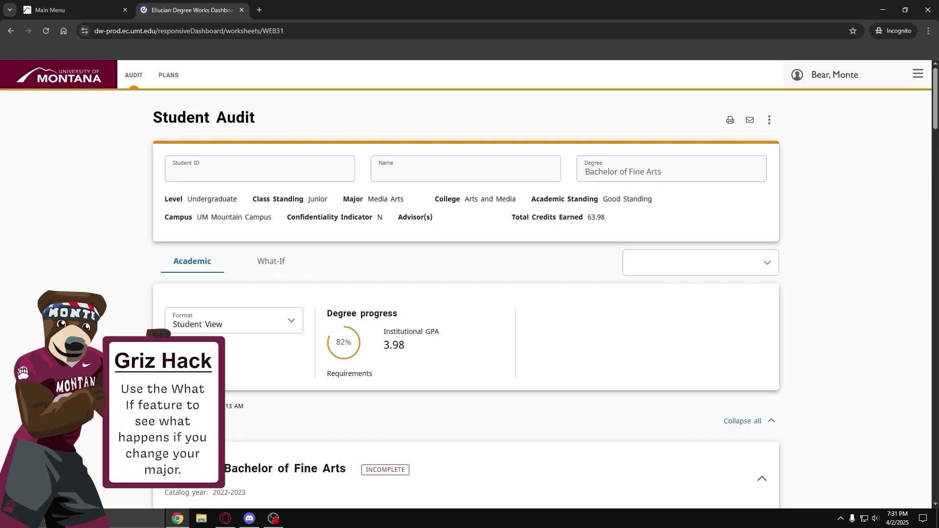
scroll(465, 300, "down", 1)
scroll(465, 300, "down", 6)
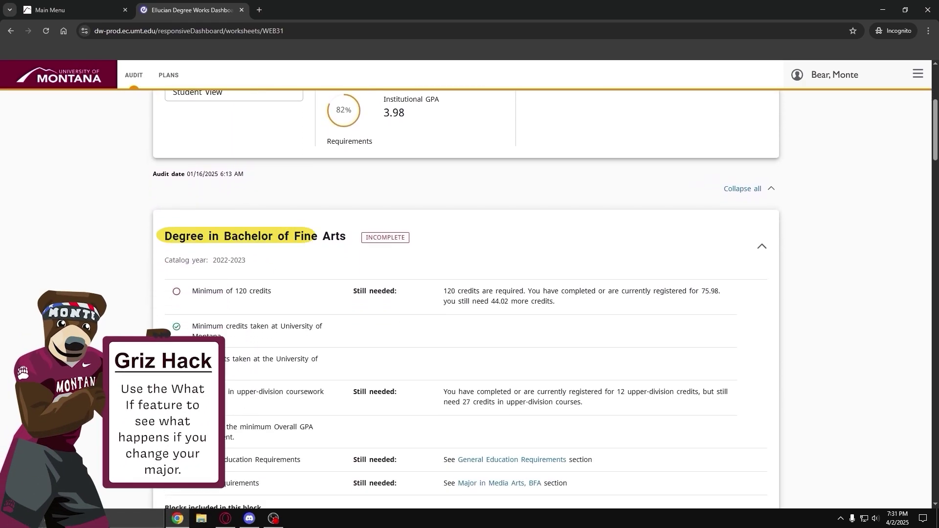
scroll(466, 299, "down", 8)
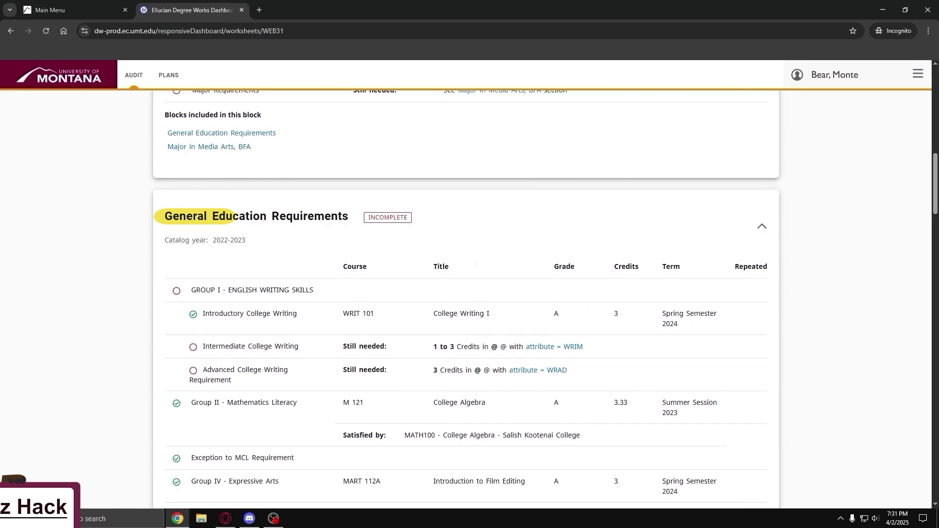
In the General Education Requirements, look through the courses with attribute WRIM that satisfy Intermediate College Writing.
scroll(466, 300, "down", 8)
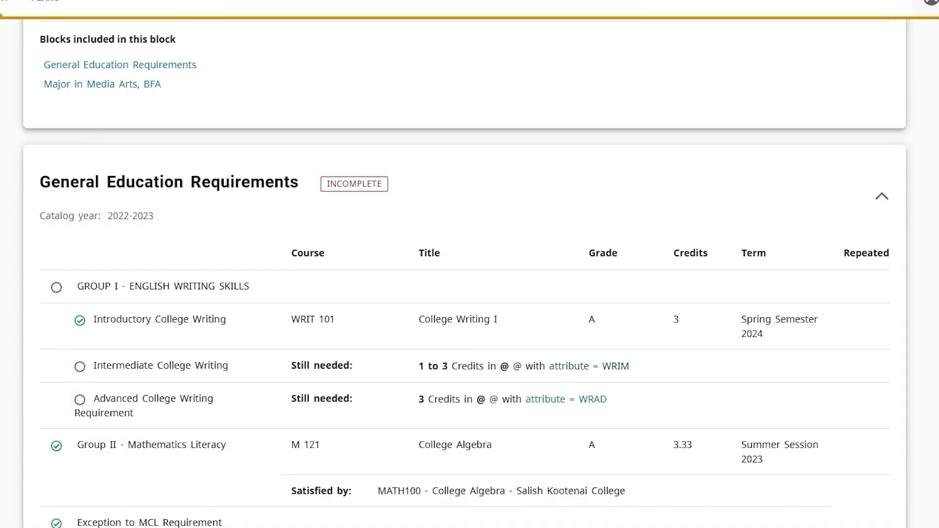
left_click(589, 366)
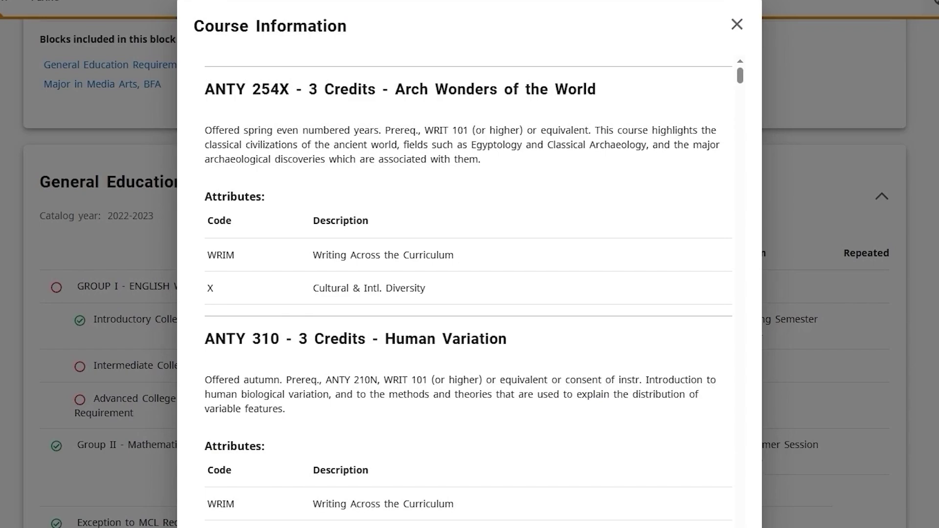
scroll(469, 293, "down", 9)
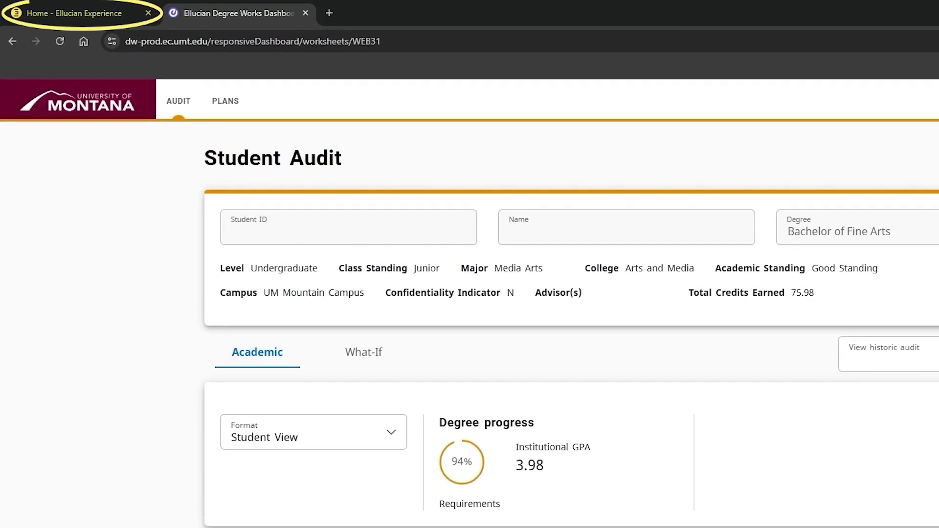
Return to the portal home page and open Register for Classes through the student dashboard.
left_click(74, 13)
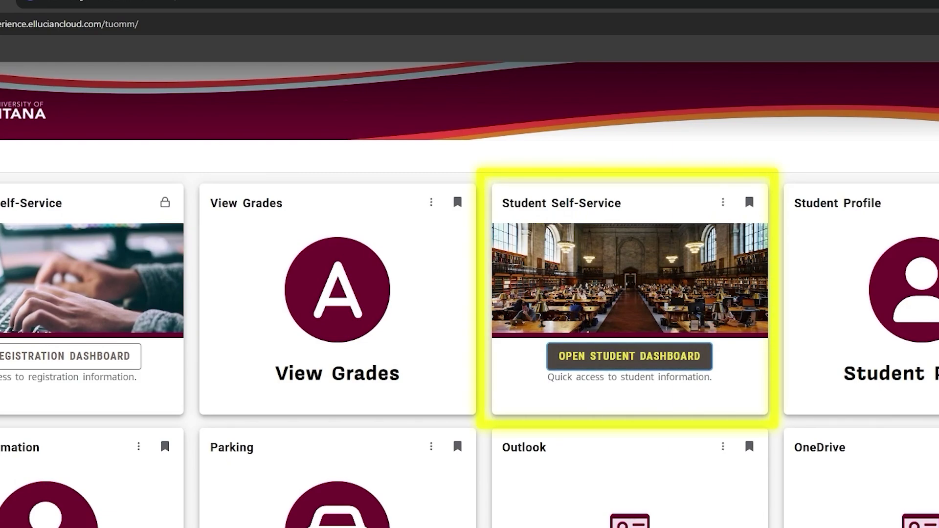
left_click(629, 356)
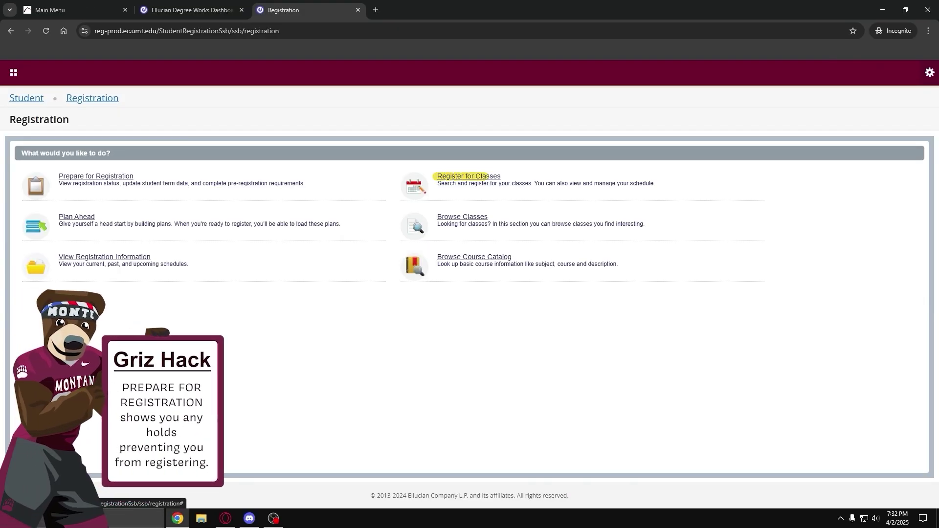
left_click(469, 176)
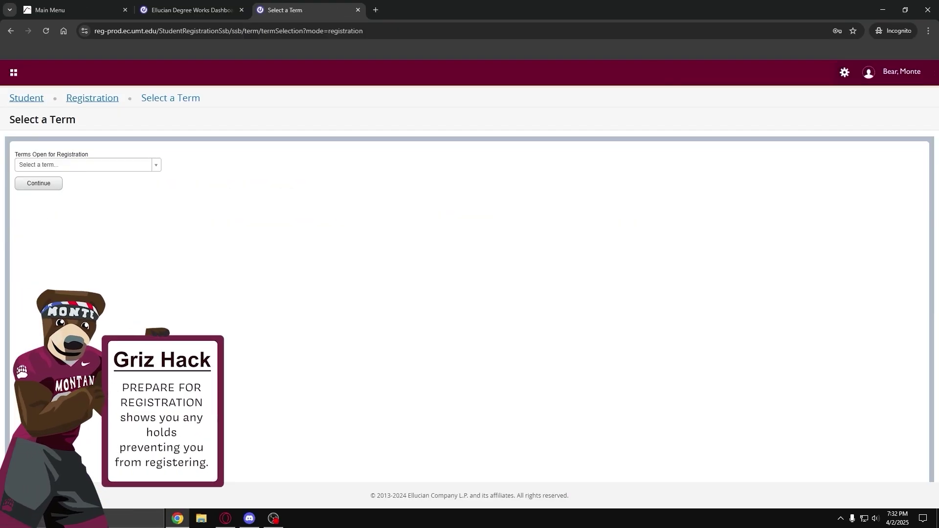
Choose Autumn Semester 2025 as the registration term and enter the alternate PIN to continue.
left_click(88, 165)
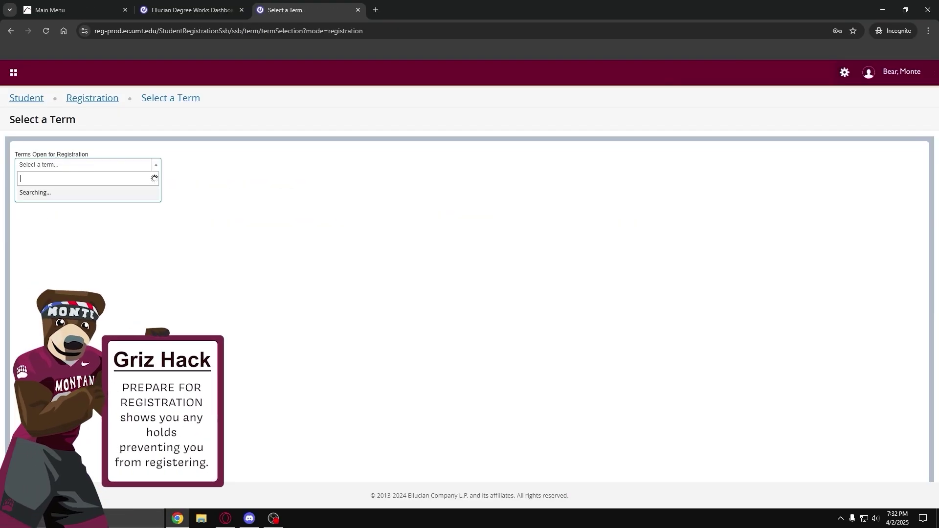
key("Return")
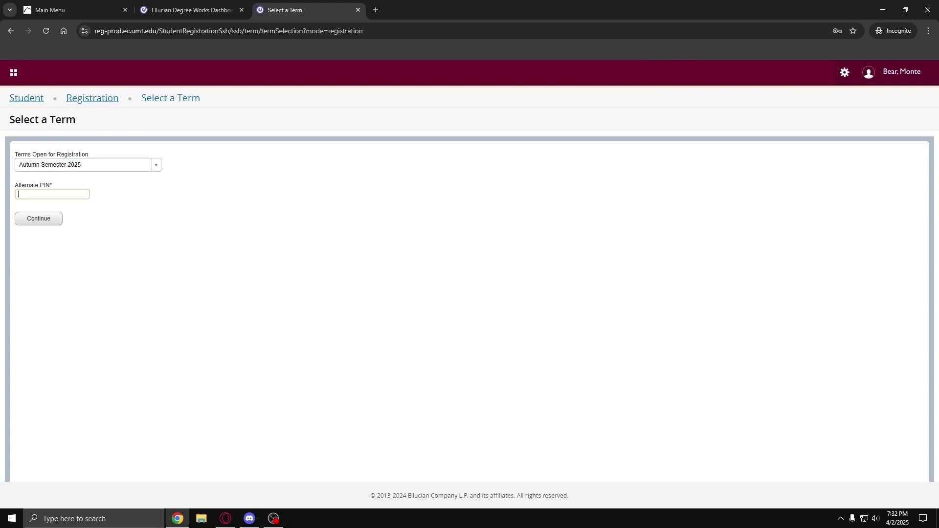
type("******")
key("Return")
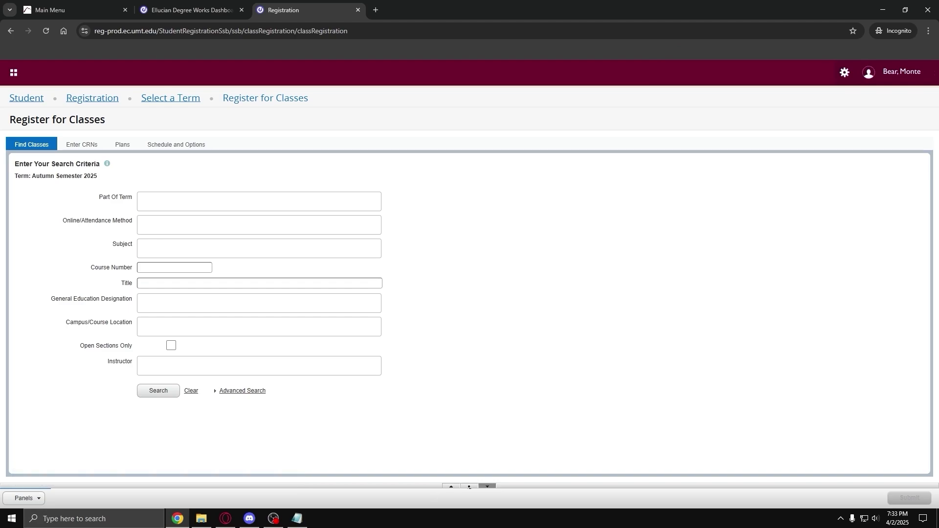
Restrict the class search to the Online - UM Mountain Campus location.
left_click(468, 361)
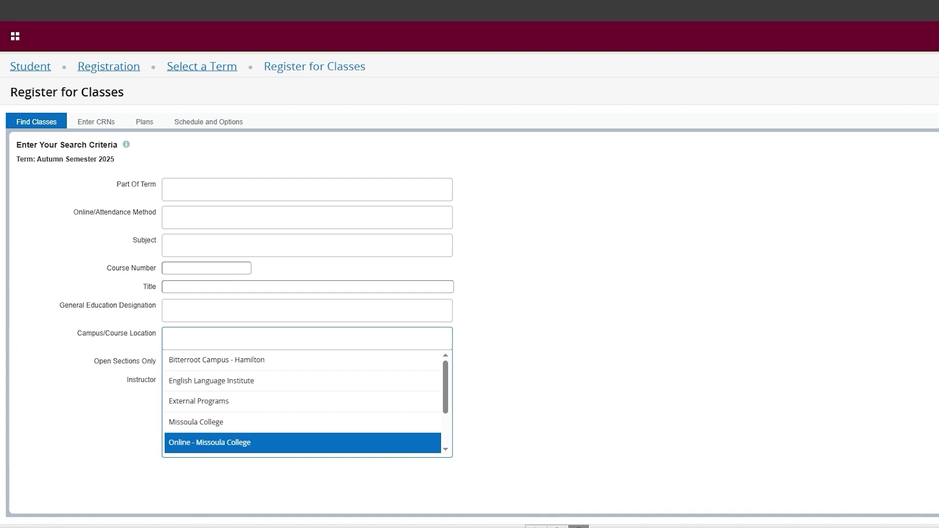
scroll(303, 403, "down", 2)
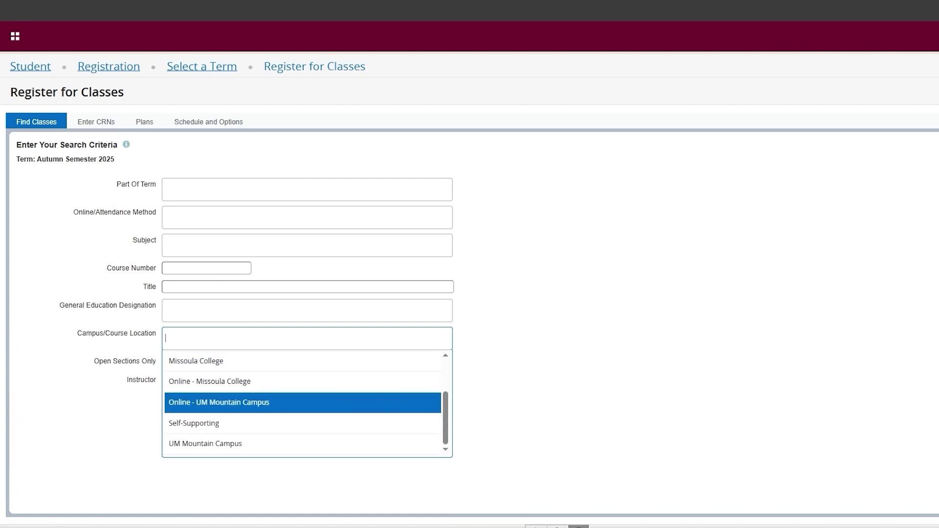
left_click(304, 403)
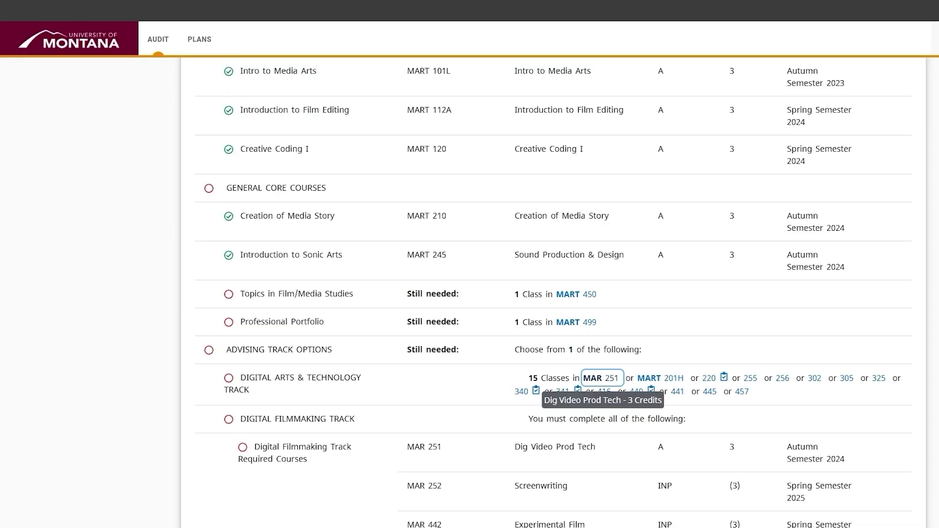
Check the course information for MAR 251 in the degree audit's Digital Arts & Technology track.
left_click(594, 378)
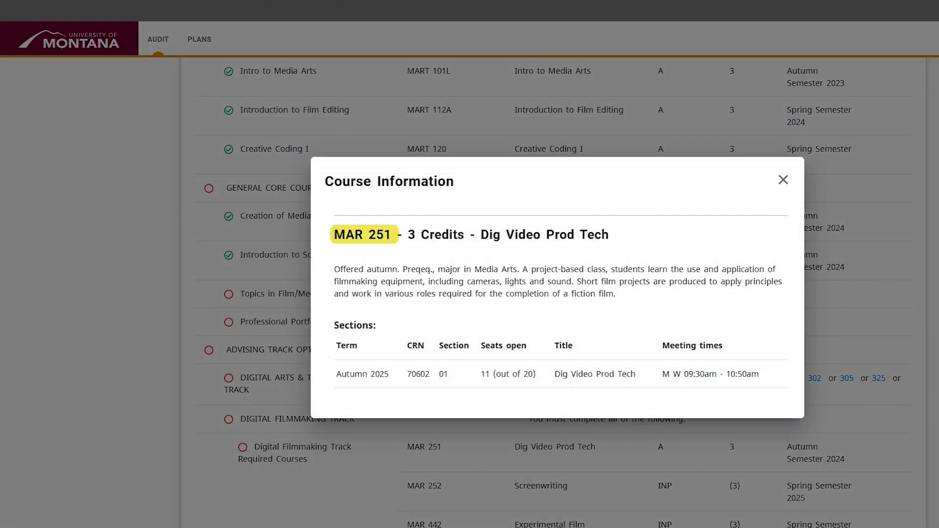
key("Escape")
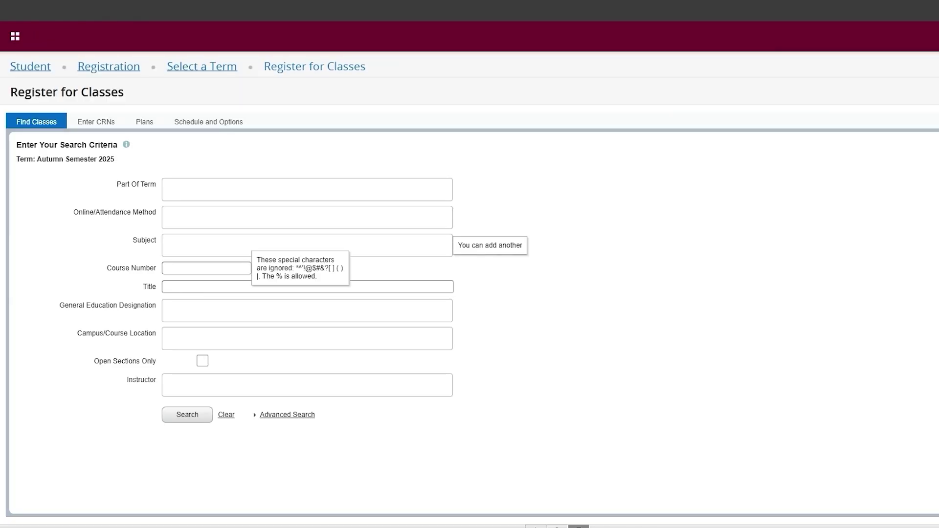
left_click(205, 268)
type("251")
key("Return")
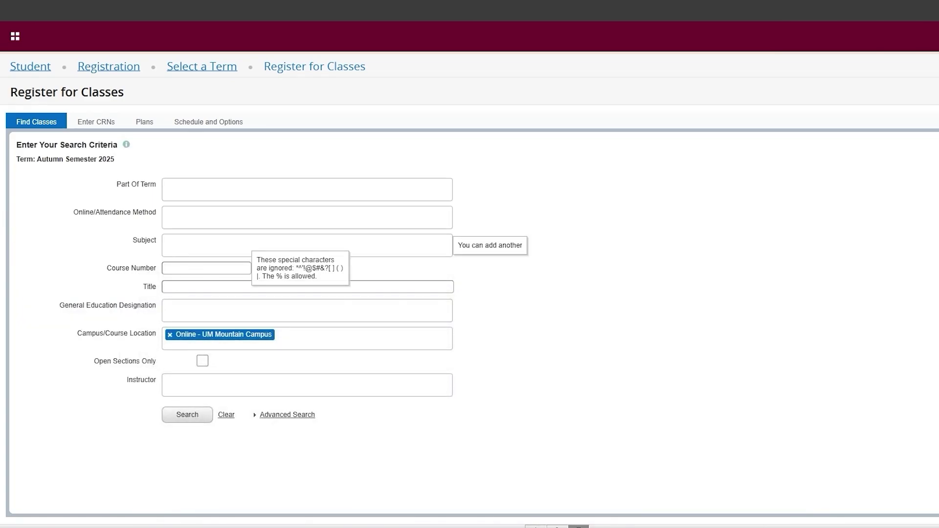
Set the subject to Media Arts (MART) and run the class search.
left_click(250, 243)
type("mart")
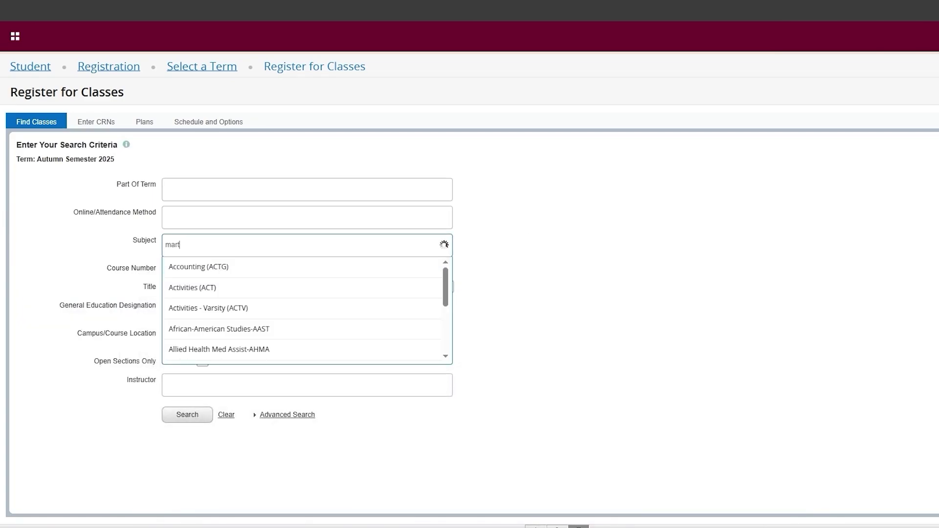
key("Return")
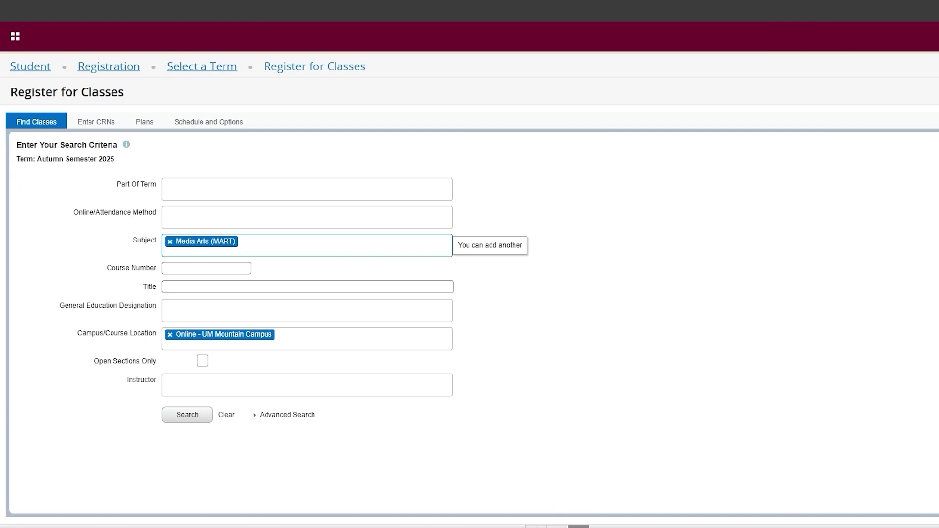
left_click(187, 415)
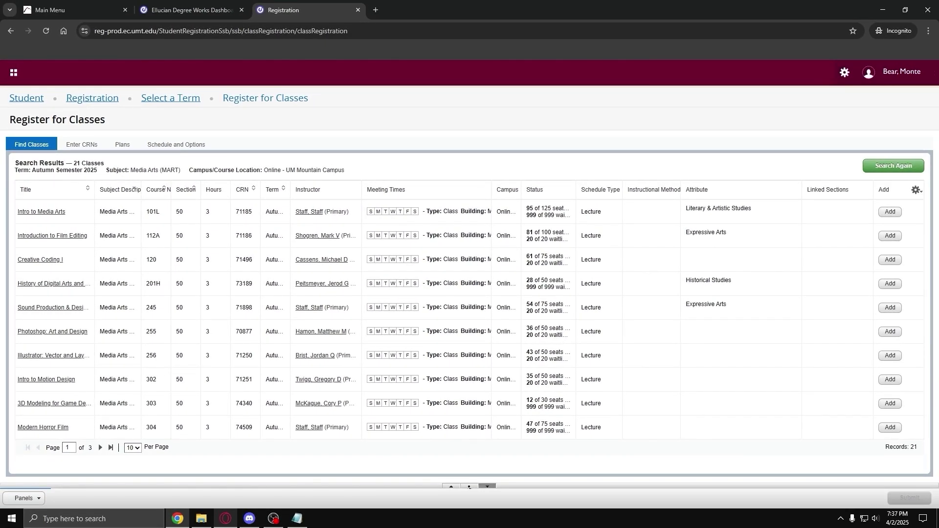
Review the course description, attributes, restrictions and enrollment in the class details of Creative Coding I.
left_click(40, 259)
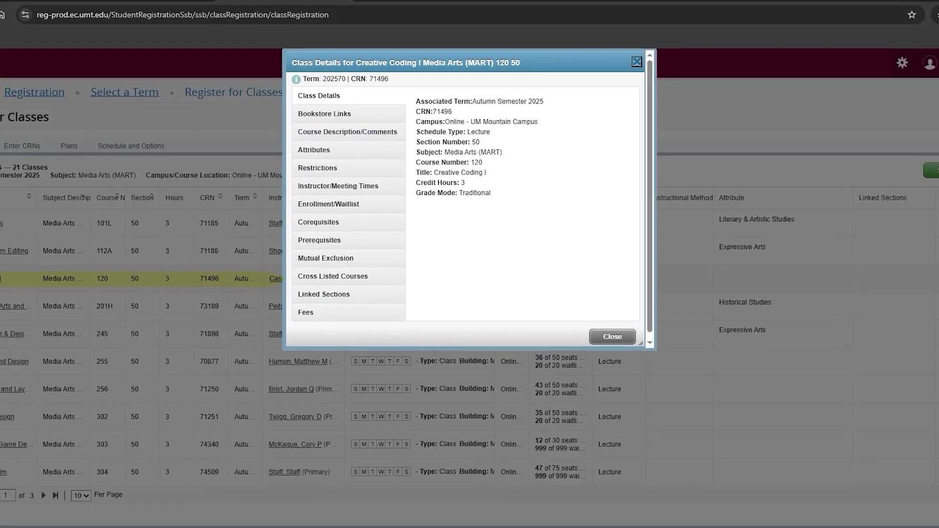
left_click(347, 132)
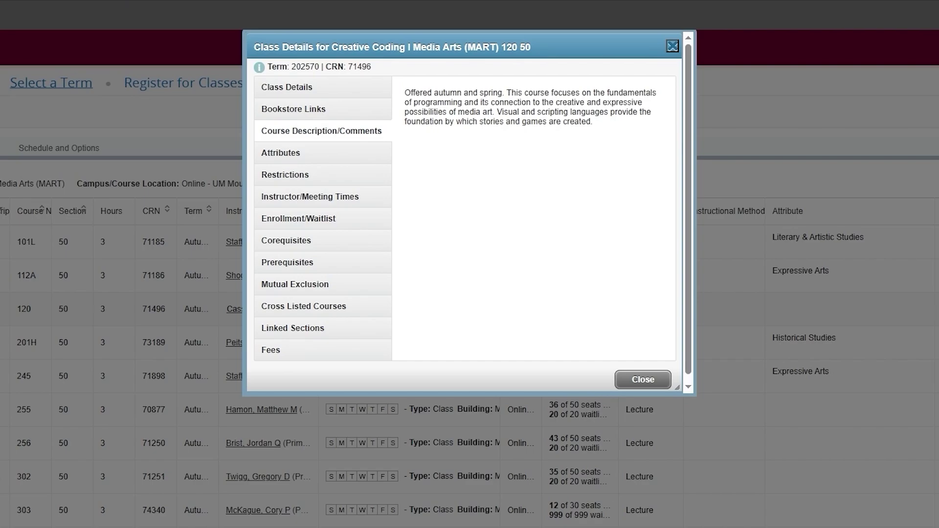
left_click(322, 153)
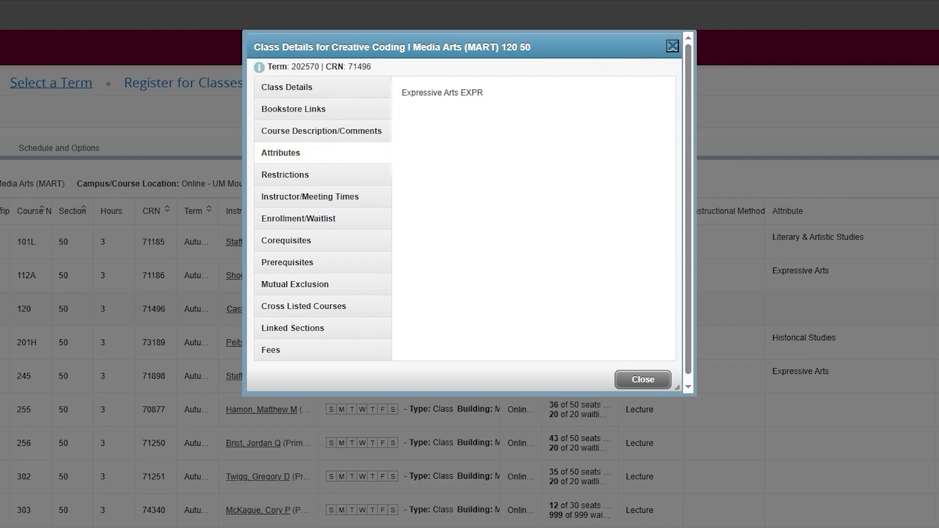
left_click(285, 175)
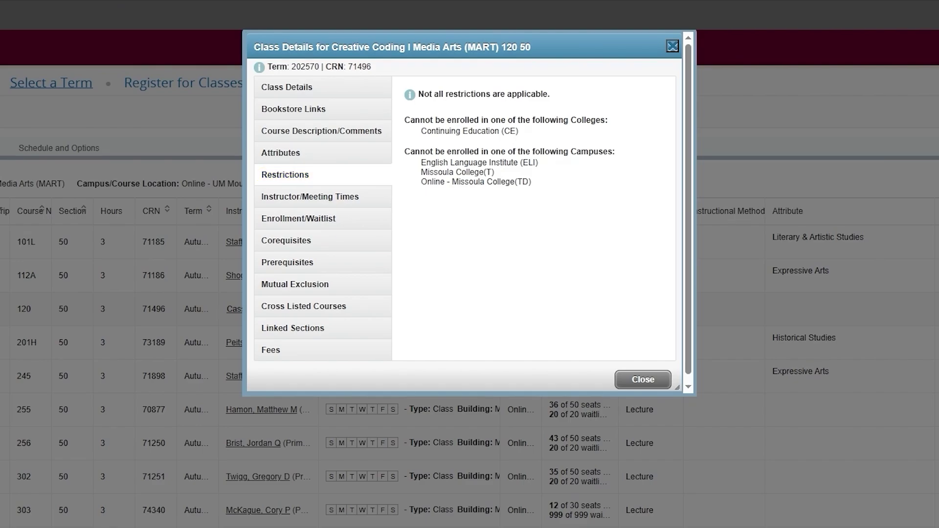
left_click(298, 219)
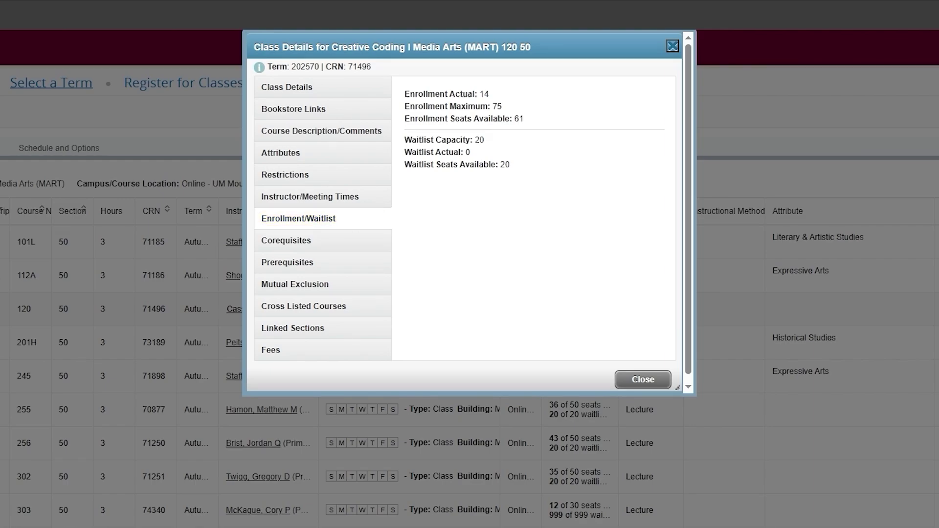
Check the corequisites, prerequisites and fees of Creative Coding I, and add the class to the registration summary.
left_click(286, 240)
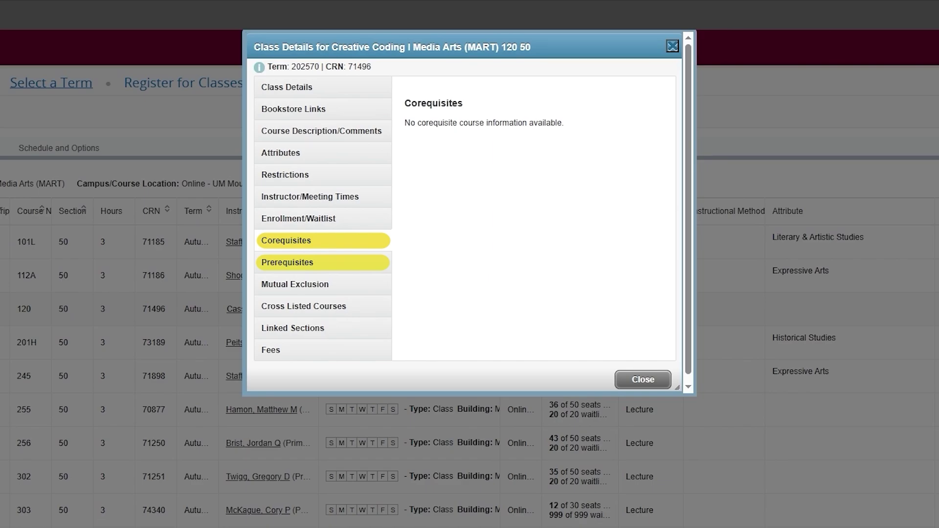
left_click(287, 263)
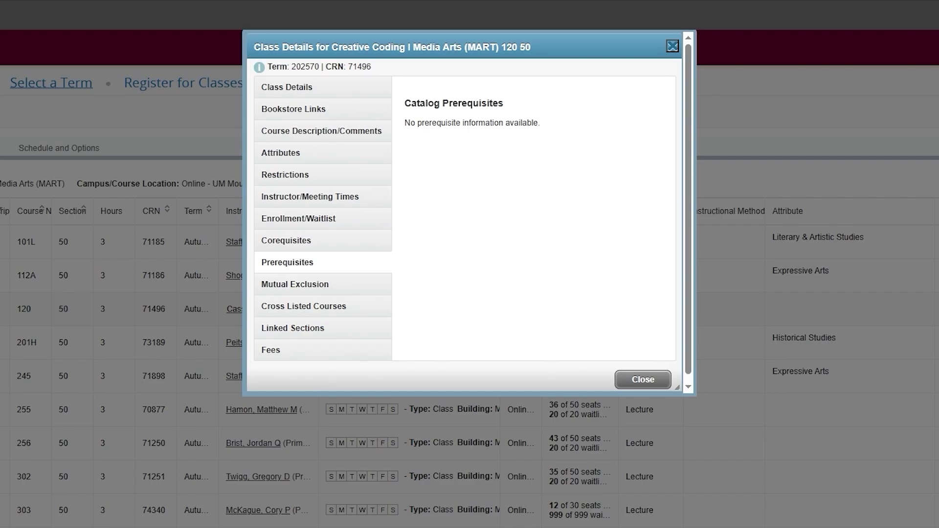
left_click(271, 350)
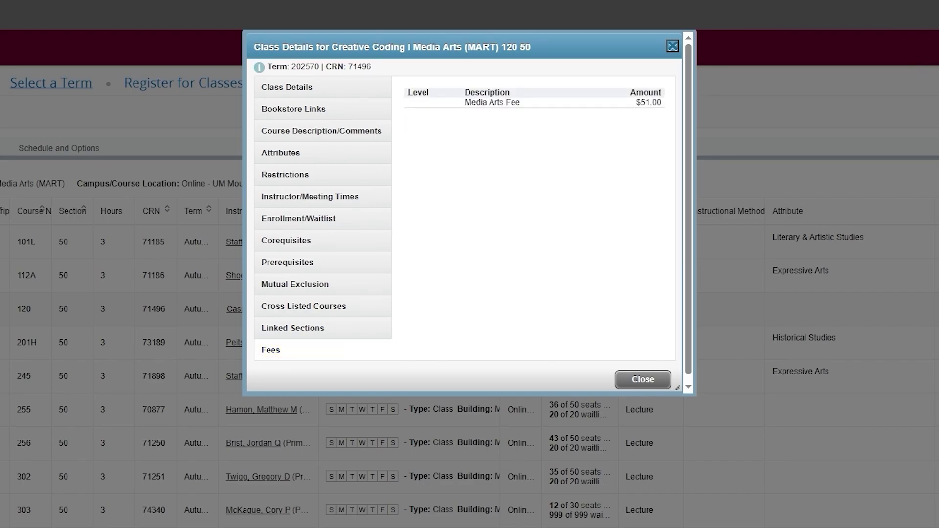
left_click(672, 46)
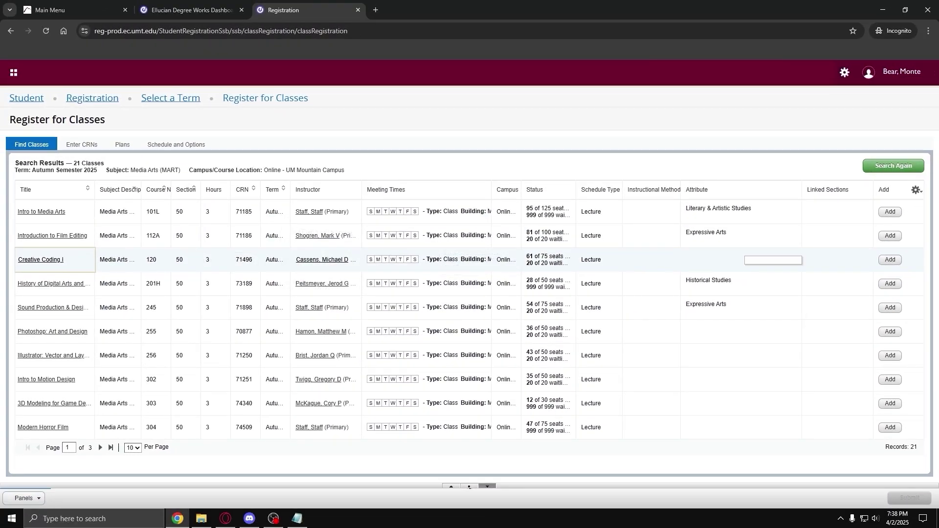
left_click(890, 260)
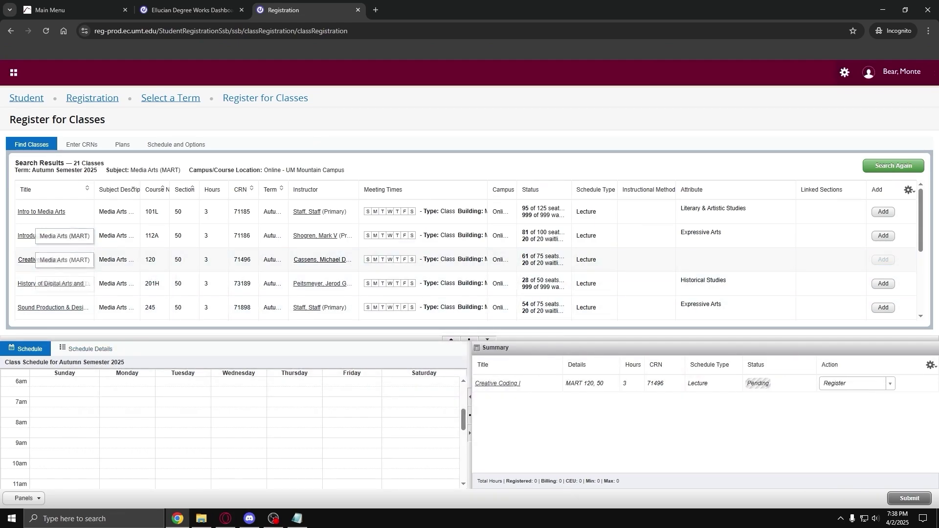
Review the description, corequisites, prerequisites, enrollment and restrictions of Introduction to Film Editing, and add it to the registration summary.
left_click(53, 235)
left_click(360, 132)
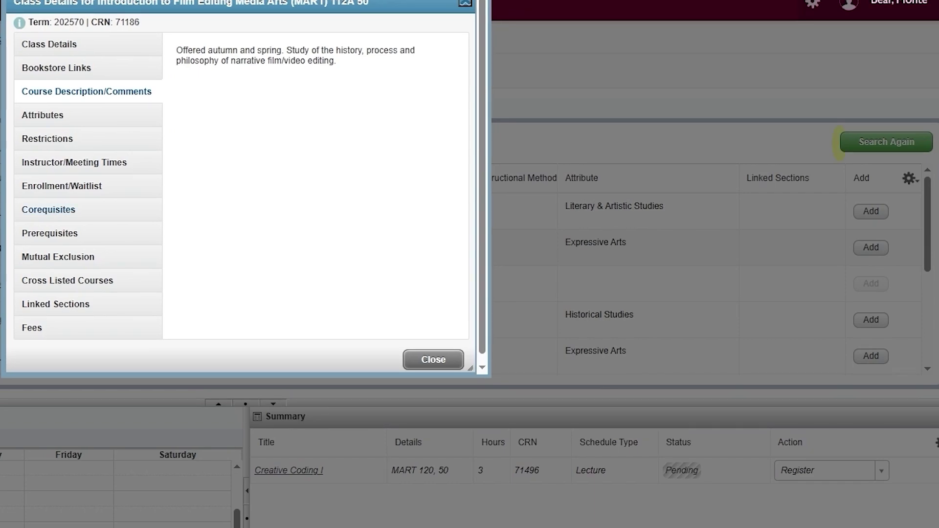
left_click(49, 209)
left_click(51, 232)
left_click(62, 186)
left_click(48, 139)
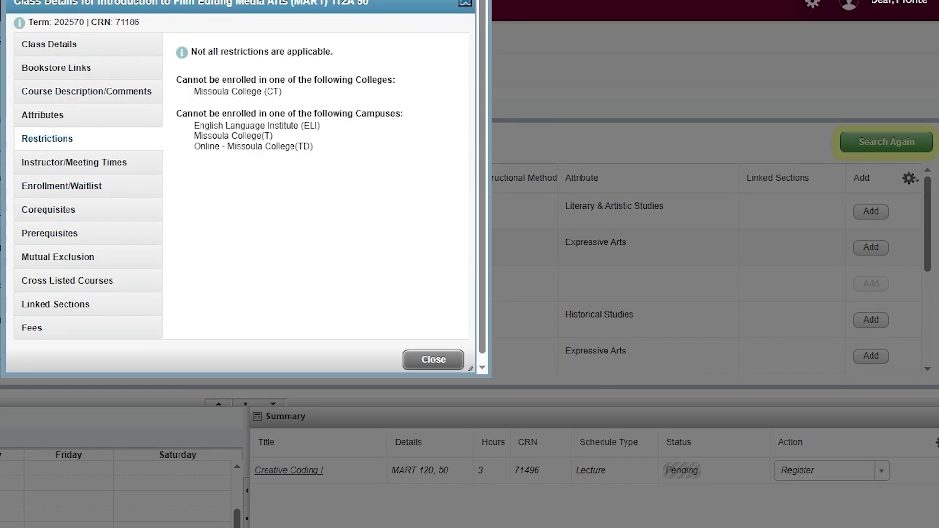
left_click(433, 359)
left_click(870, 247)
Review the prerequisites, corequisites and restrictions of Illustrator: Vector and Layout Design, and add the class to the registration summary.
scroll(88, 274, "down", 3)
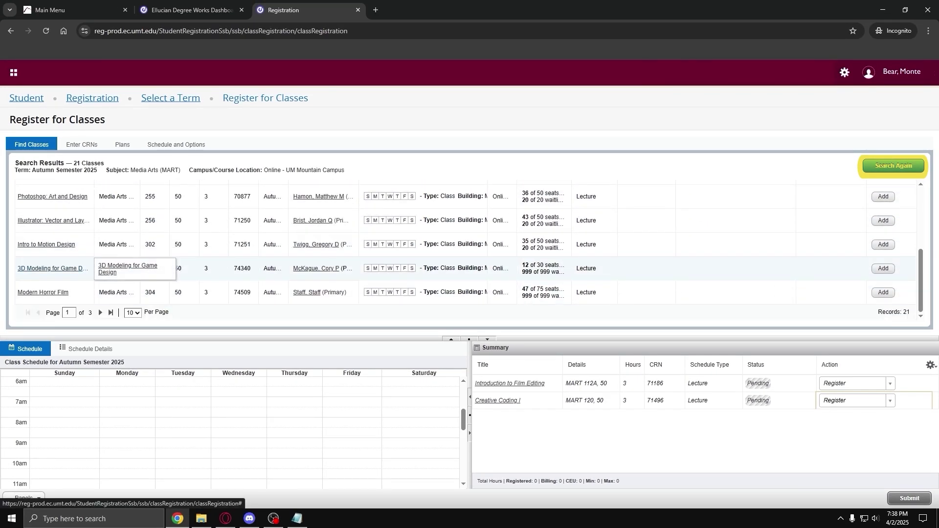
left_click(53, 220)
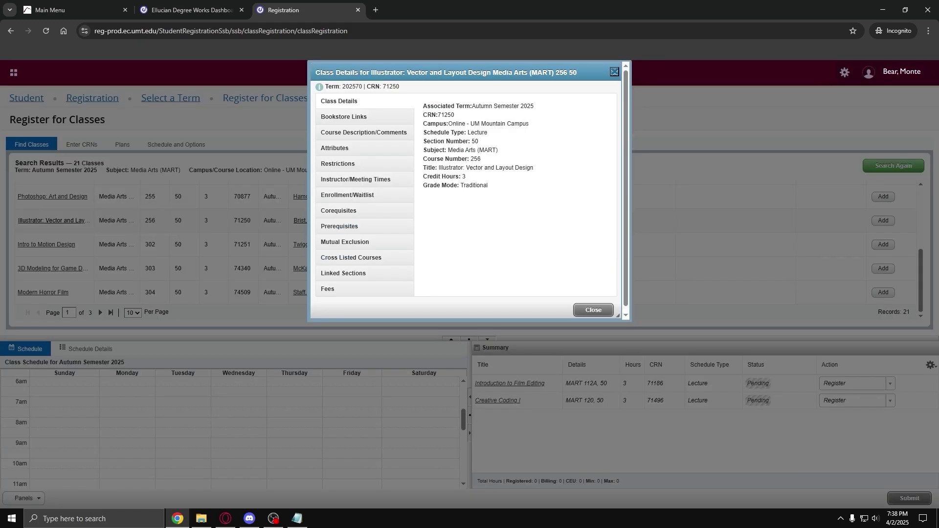
left_click(339, 226)
left_click(338, 210)
left_click(338, 164)
left_click(593, 310)
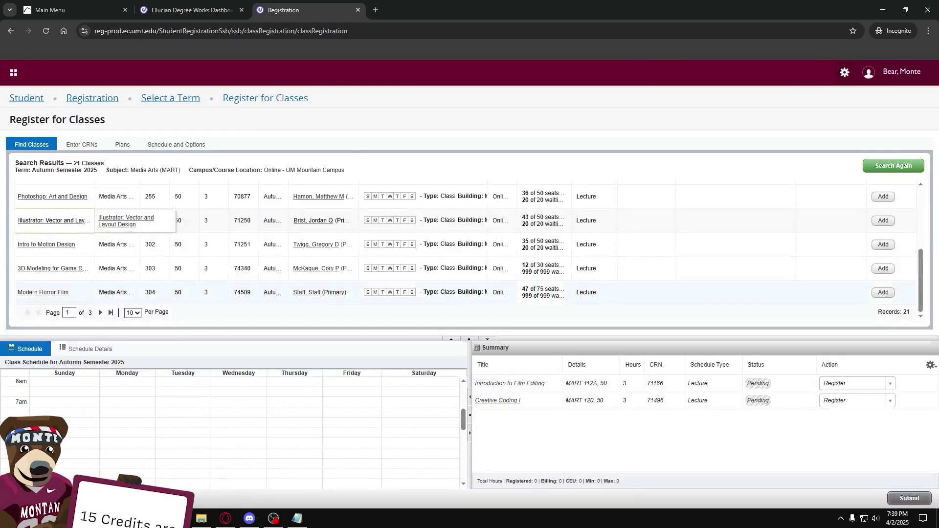
left_click(883, 220)
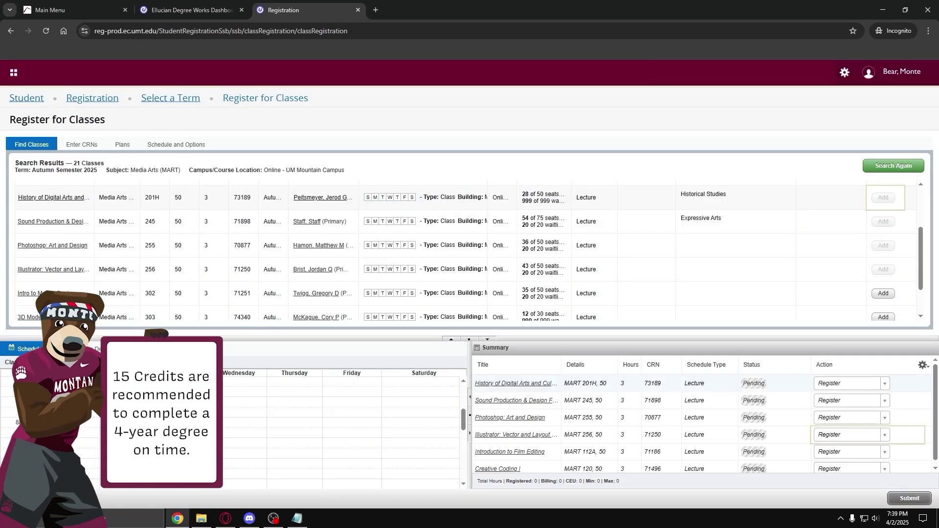
Set the action to Remove for Illustrator: Vector and Layout Design and Sound Production & Design Fundamentals in the registration summary.
scroll(516, 383, "down", 1)
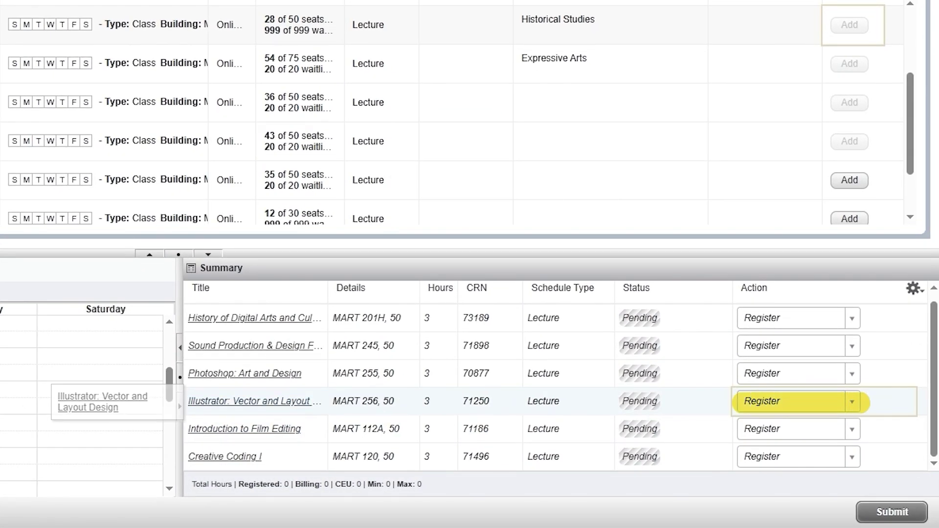
left_click(798, 401)
key("Down")
key("Return")
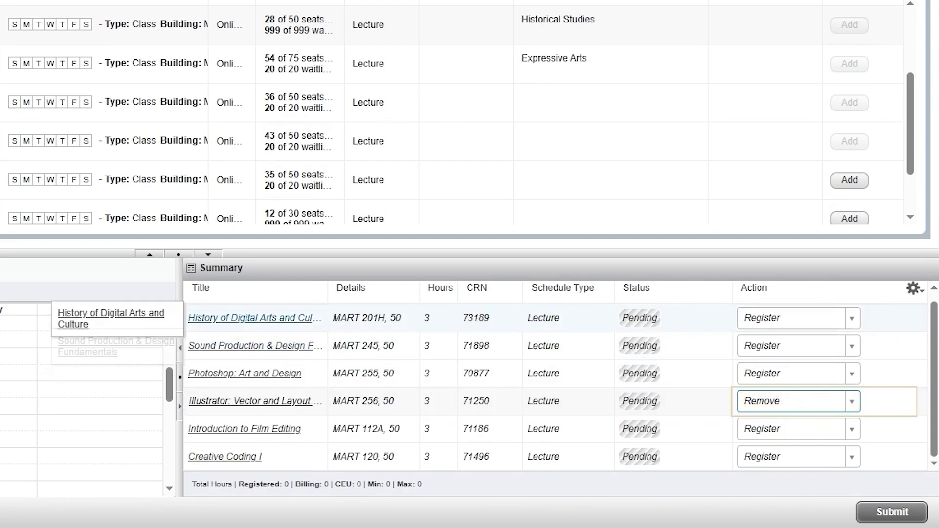
left_click(798, 346)
left_click(798, 398)
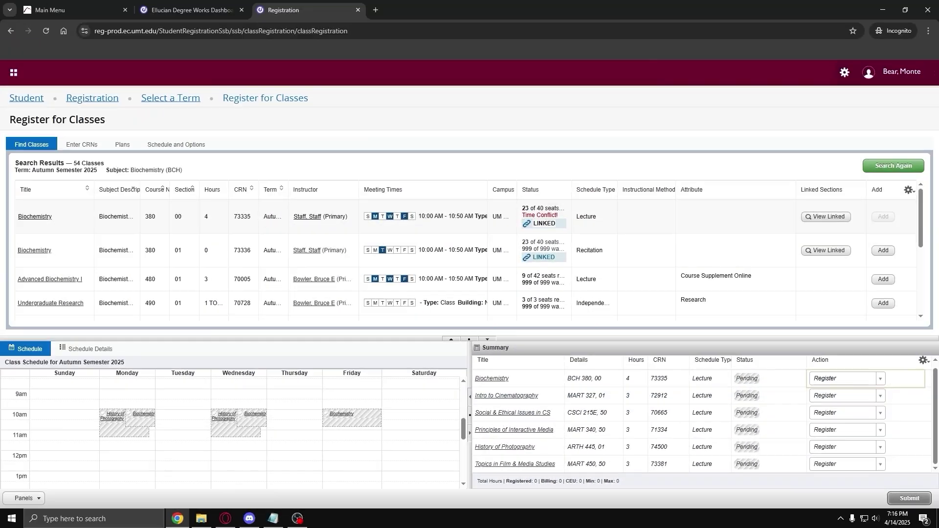
Submit the pending classes for registration, and set the action of Social & Ethical Issues in CS (CSCI 215E) to Register.
left_click(910, 498)
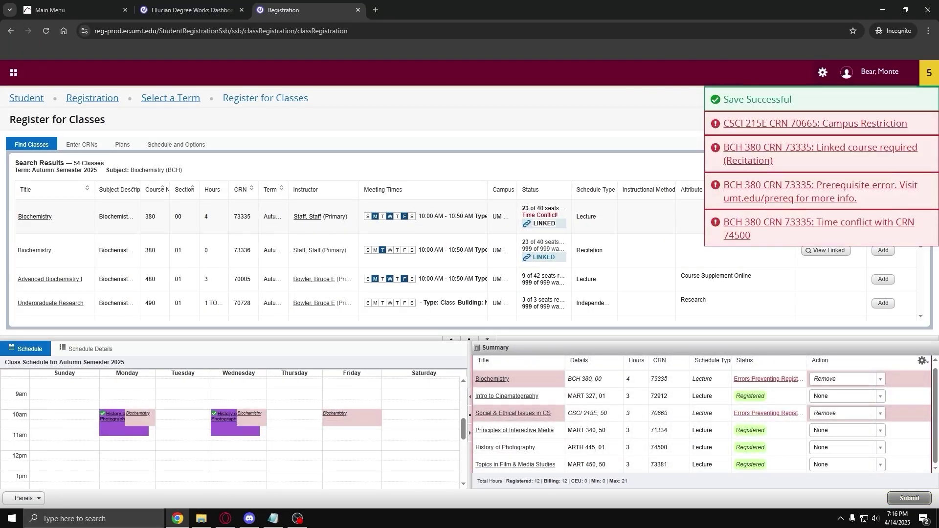
left_click(768, 413)
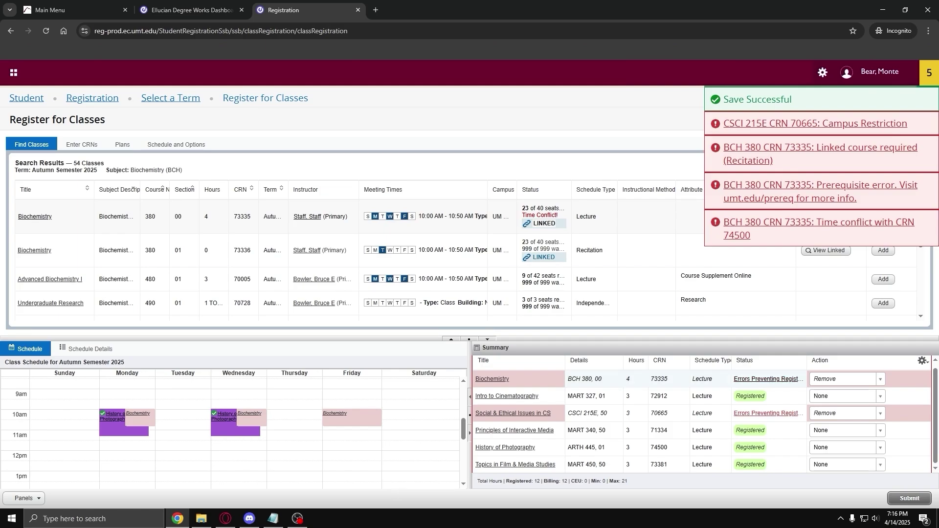
left_click(847, 413)
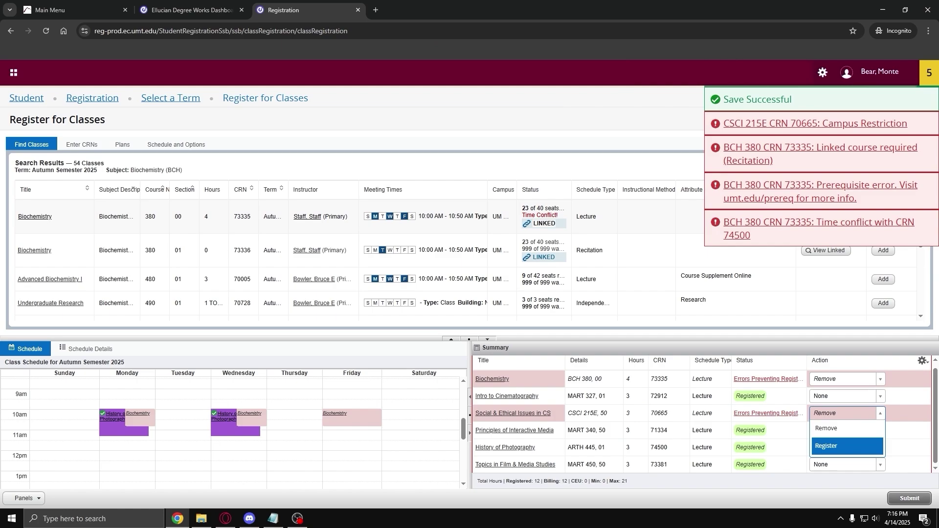
key("Return")
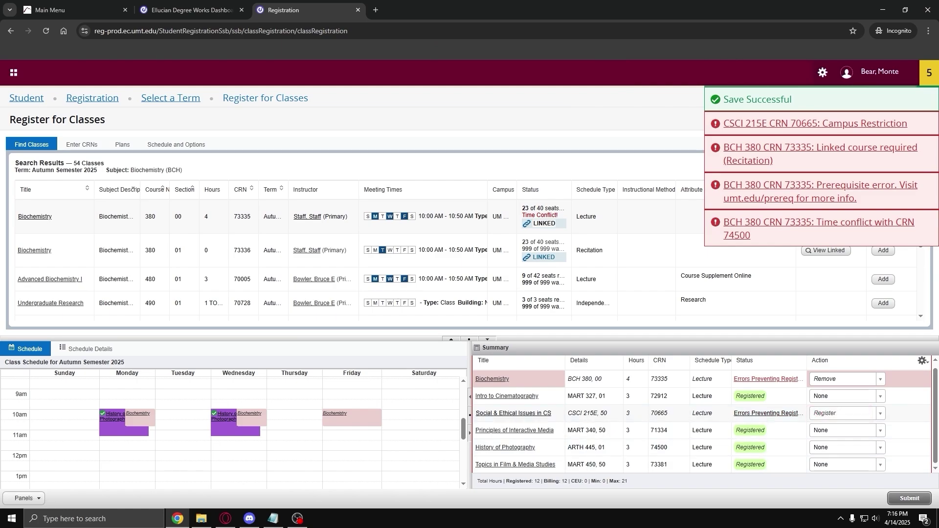